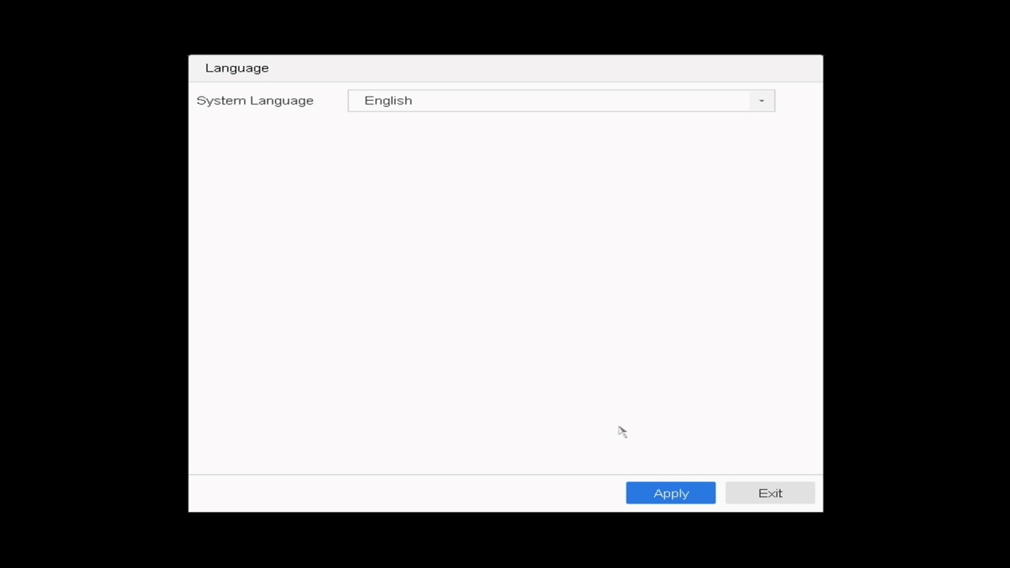
Apply English as the language, then enter and confirm the admin password and the IP camera activation password.
click(682, 496)
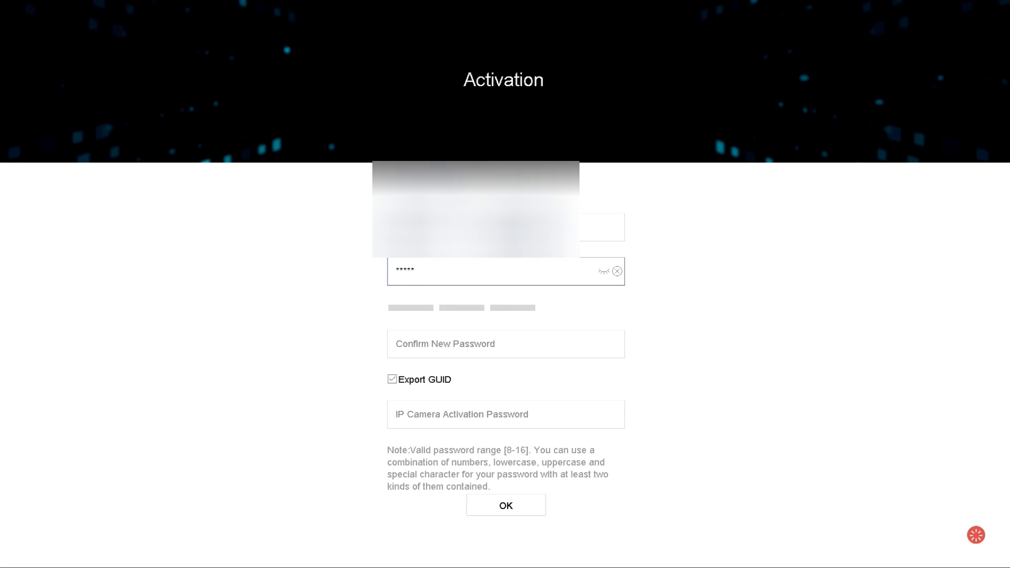
text(*****)
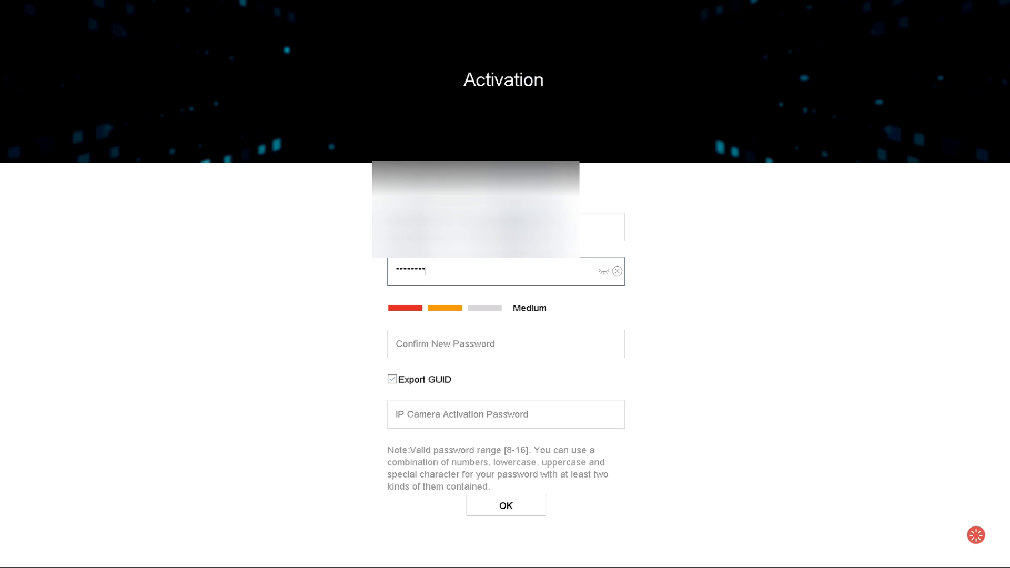
text(**)
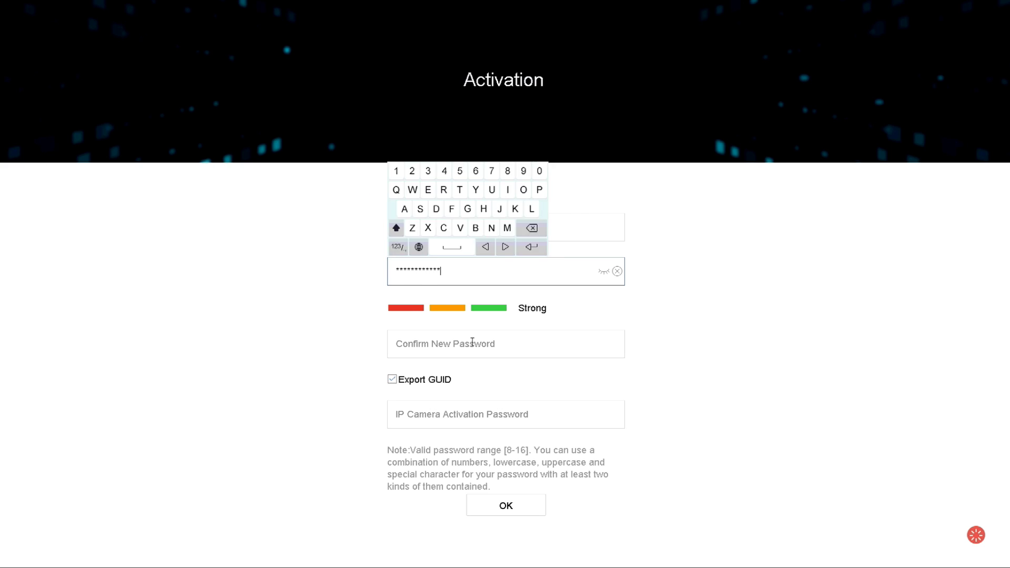
click(474, 345)
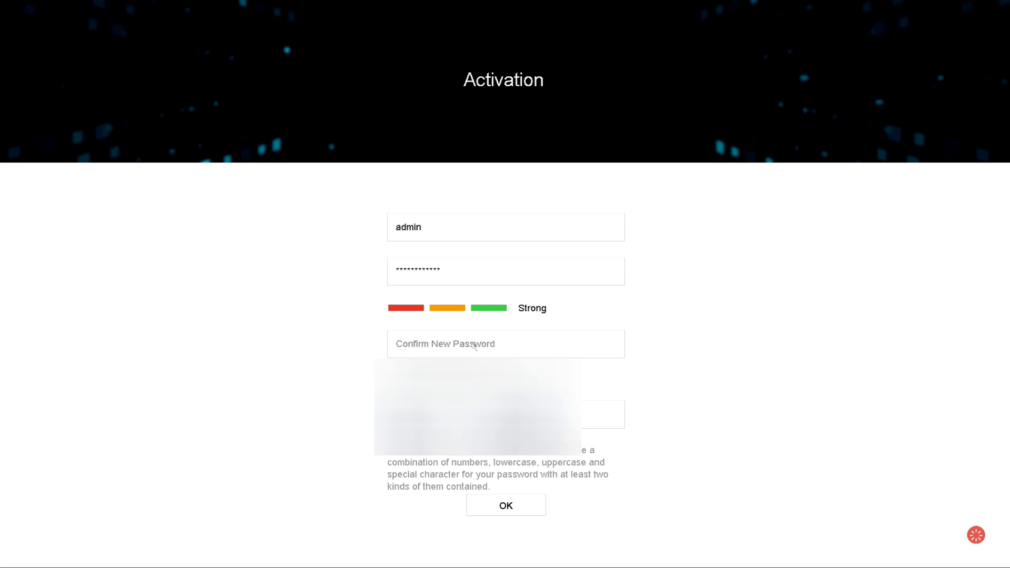
text(*)
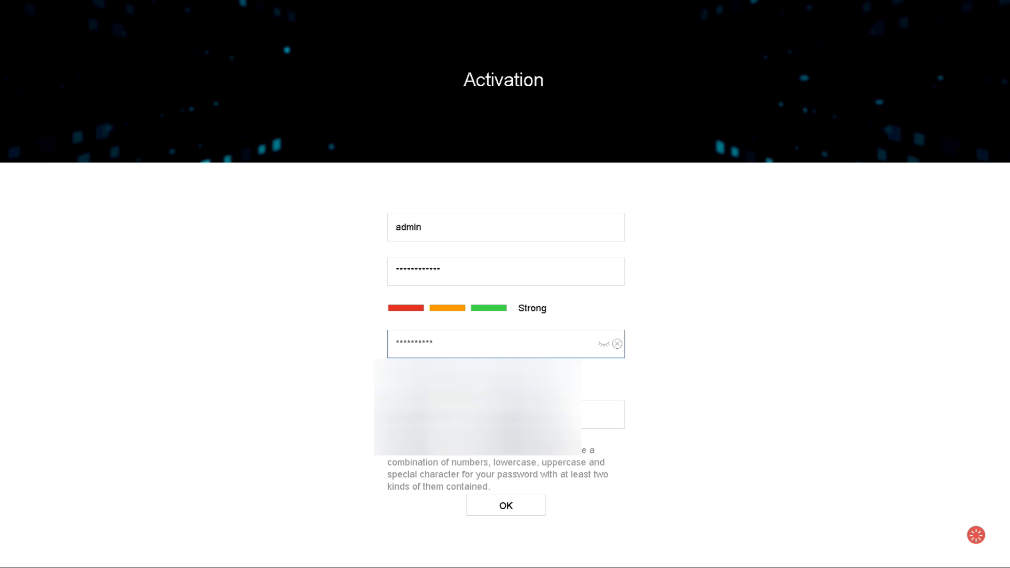
click(612, 416)
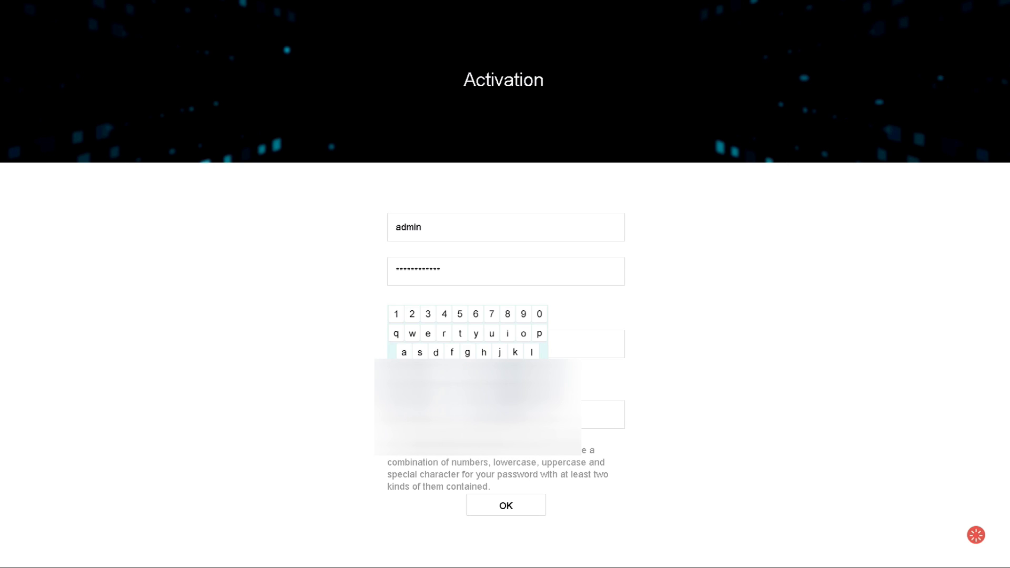
text(*)
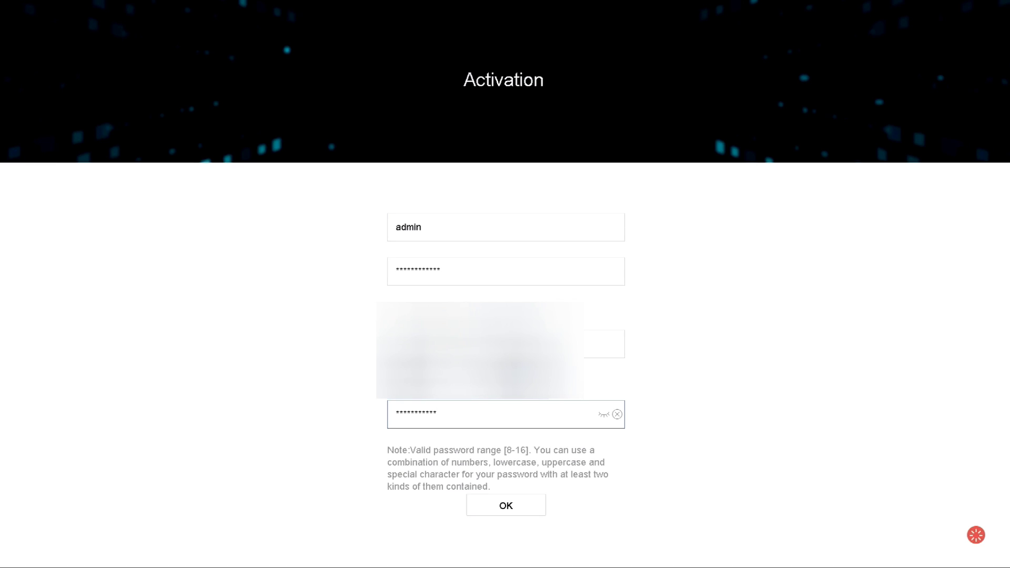
Submit the activation, acknowledge the activated-device note, and bring up the time zone list.
click(563, 365)
click(521, 507)
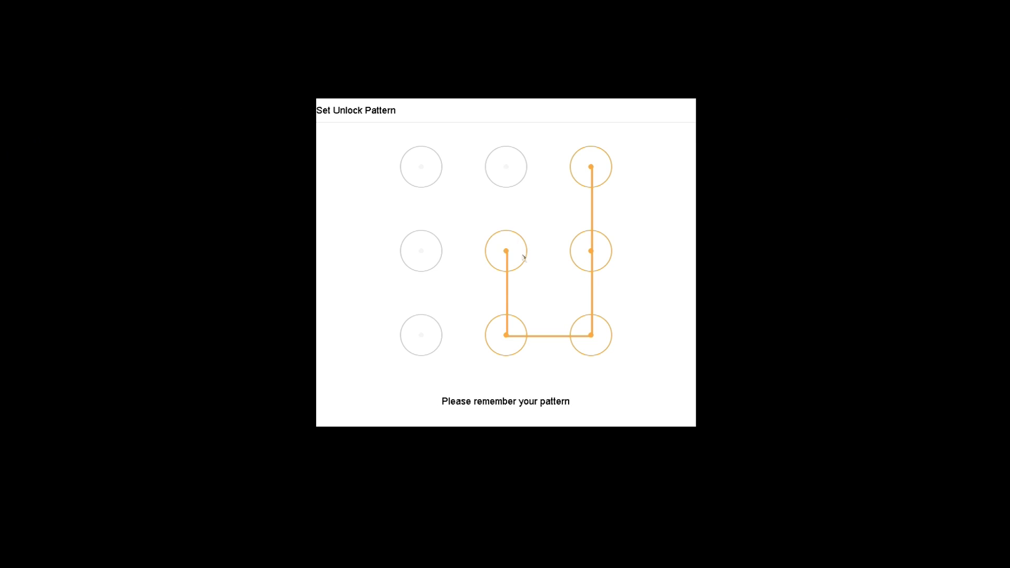
click(452, 267)
Set the time zone to GMT-07:00 Mountain Time and the date format to YYYY-MM-DD.
scroll(451, 383, up, 3)
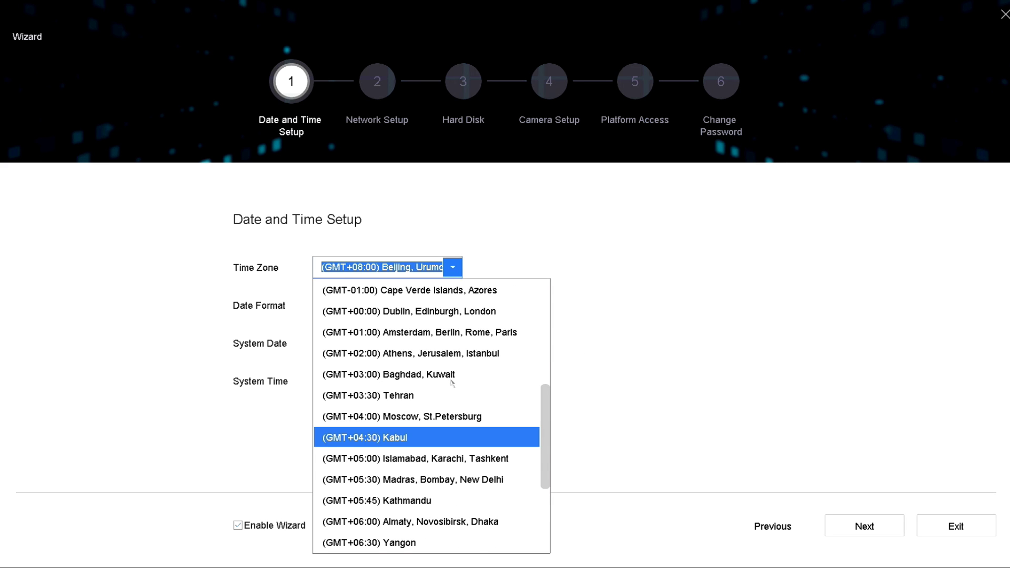
scroll(451, 383, up, 3)
click(368, 289)
click(452, 305)
click(357, 327)
click(424, 352)
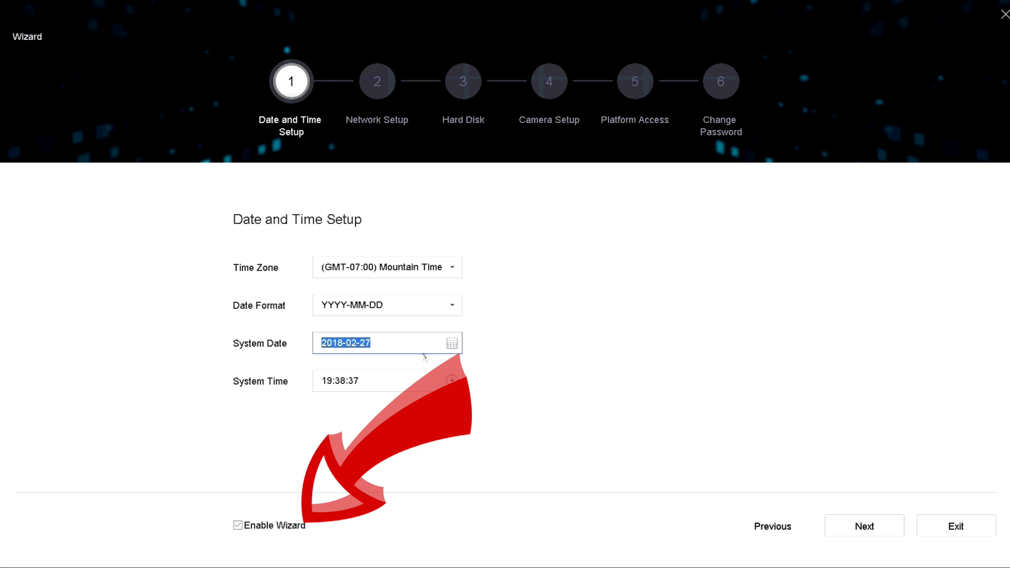
Continue past Network Setup with DHCP unchanged and select the uninitialized 3726.03GB hard disk.
click(856, 525)
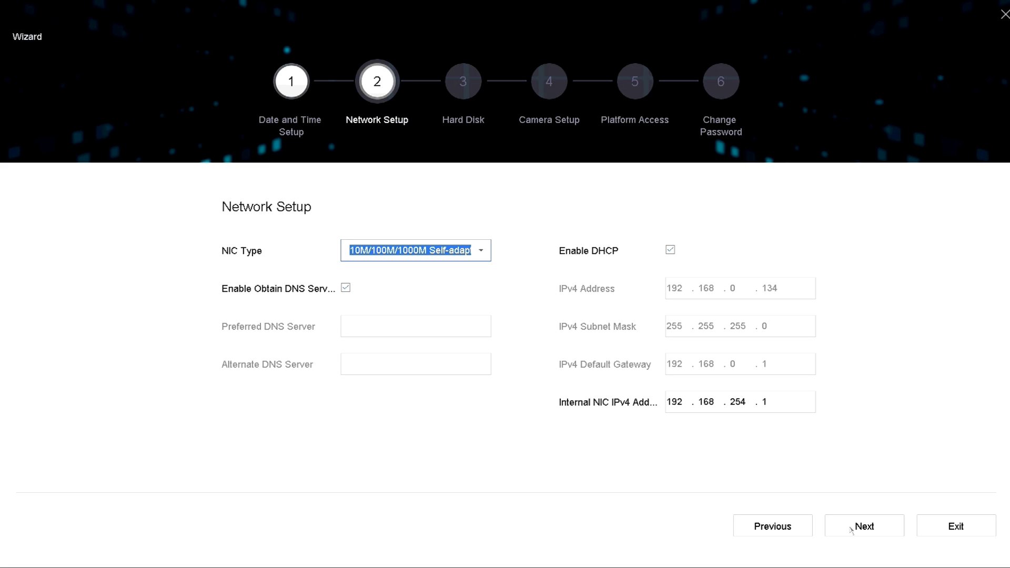
click(850, 528)
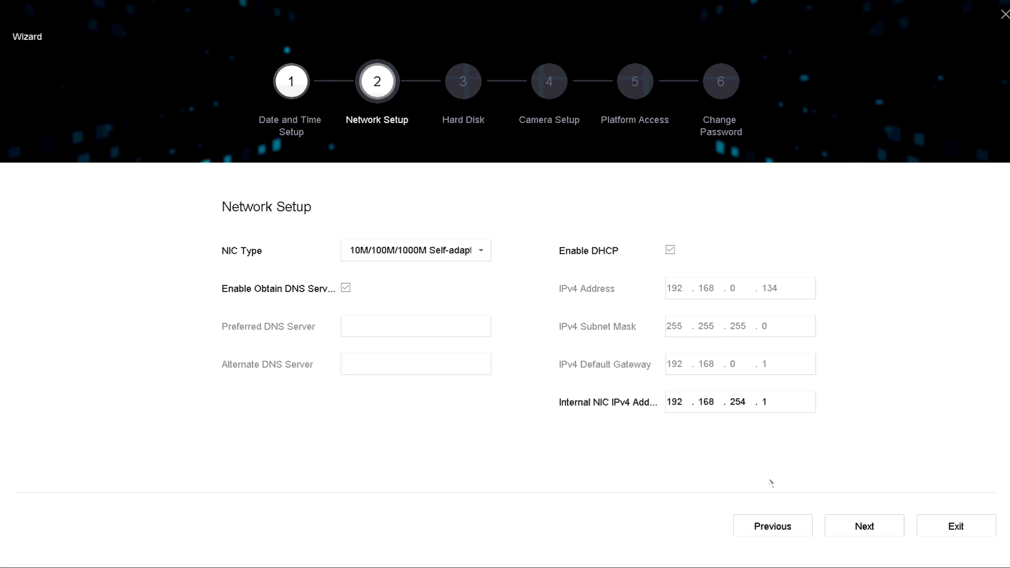
click(848, 524)
click(172, 301)
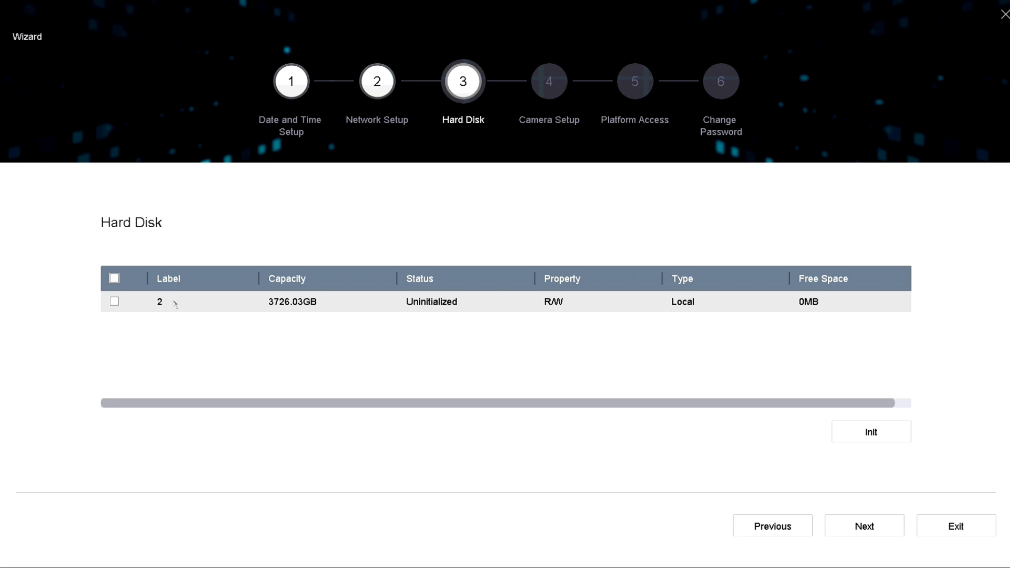
Initialize the selected hard disk and continue to the camera step.
click(871, 433)
click(516, 341)
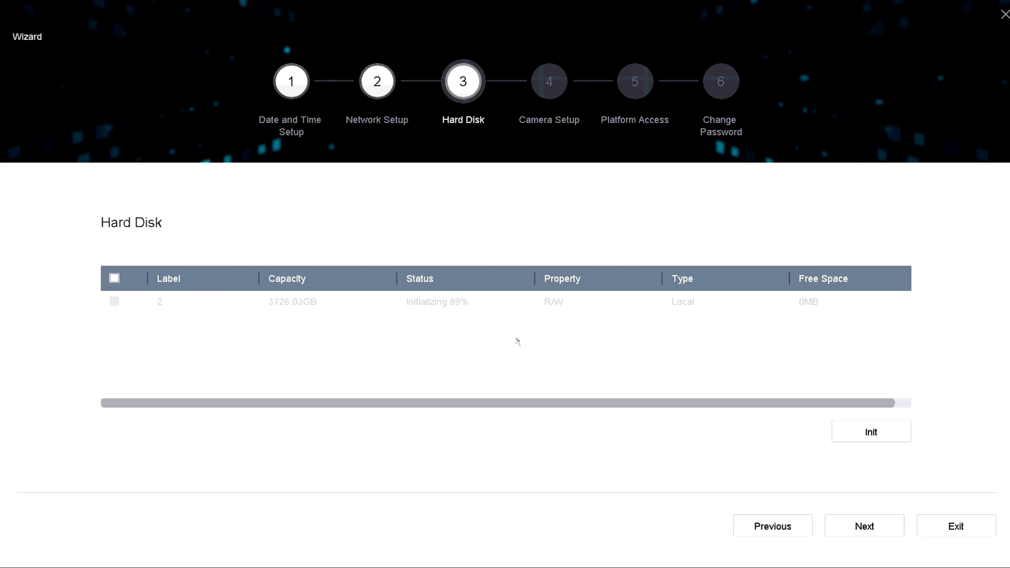
click(861, 527)
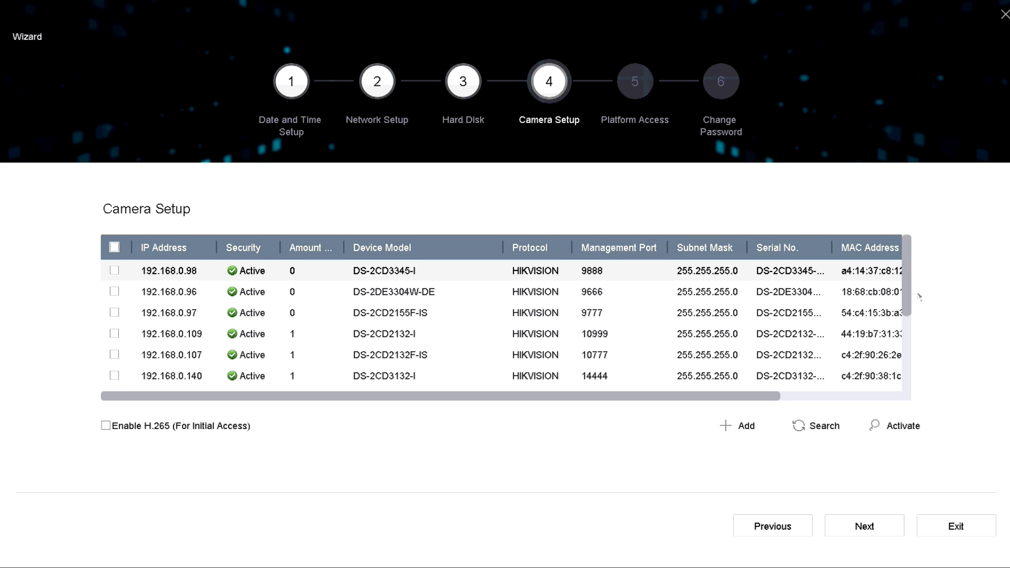
Refresh the network camera search several times to list the connected IP cameras.
scroll(903, 292, down, 2)
drag(904, 292, 896, 372)
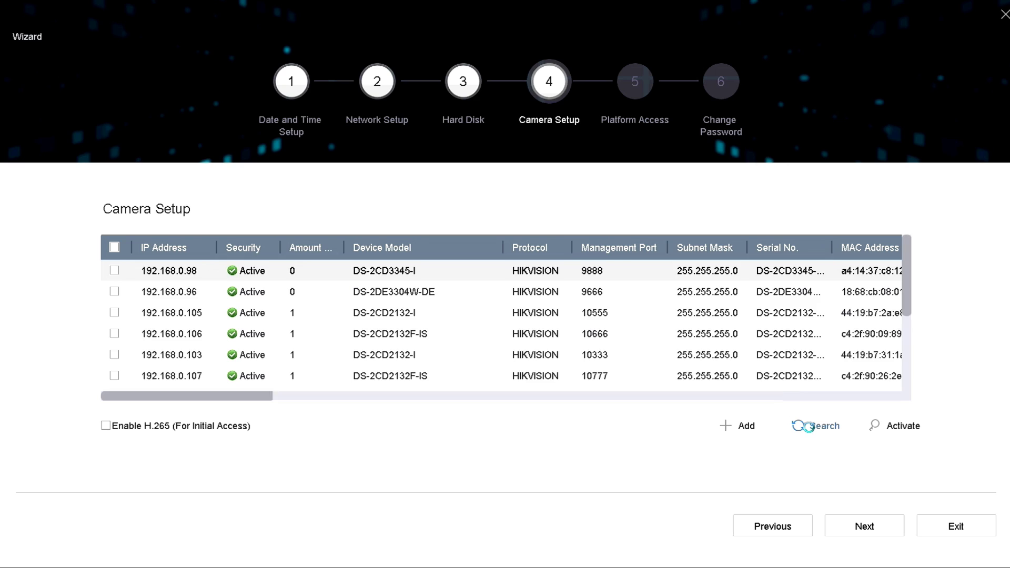
click(808, 429)
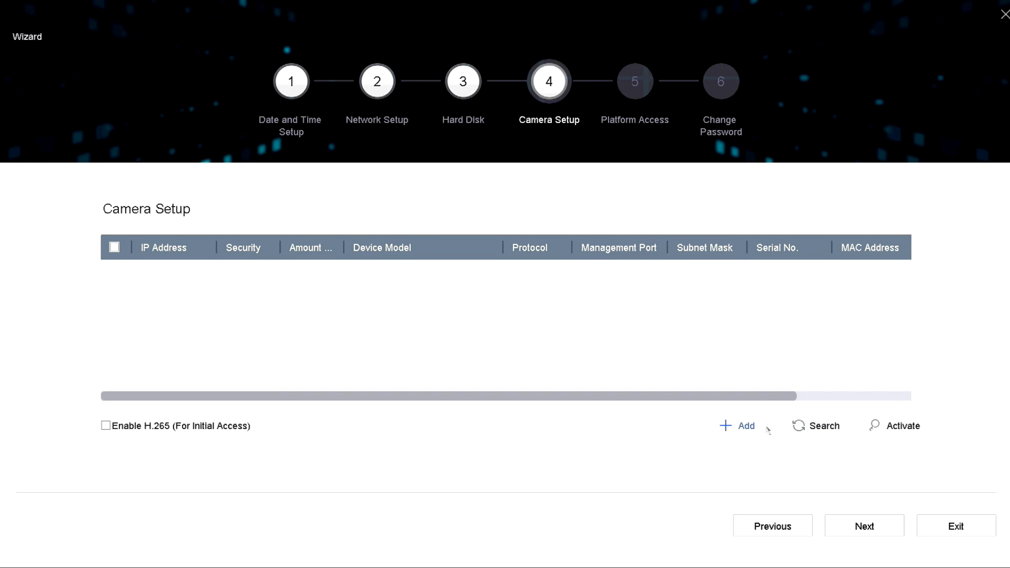
click(818, 429)
click(813, 428)
drag(768, 400, 705, 392)
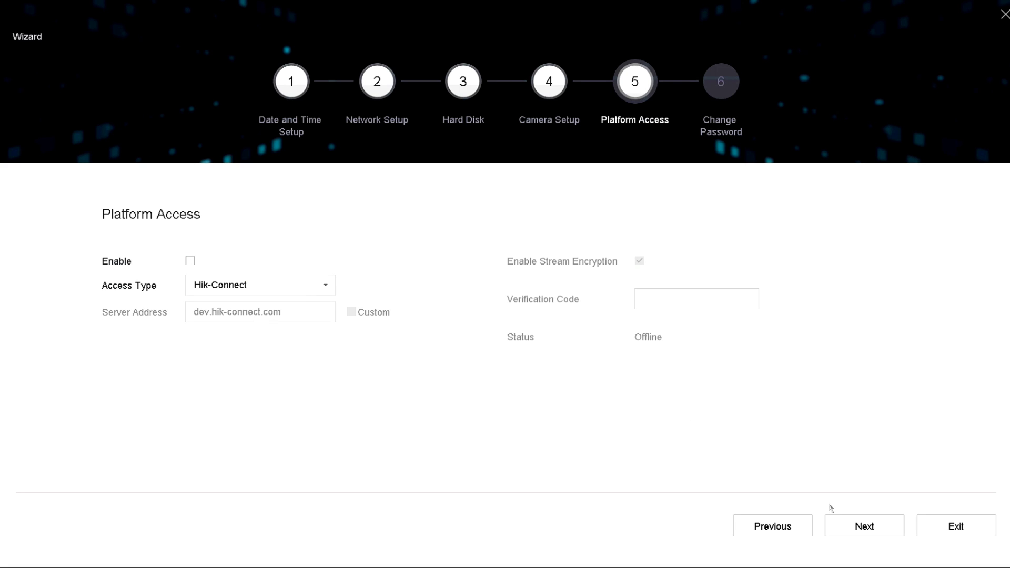
Skip the Change Password step and confirm exiting the wizard.
click(852, 525)
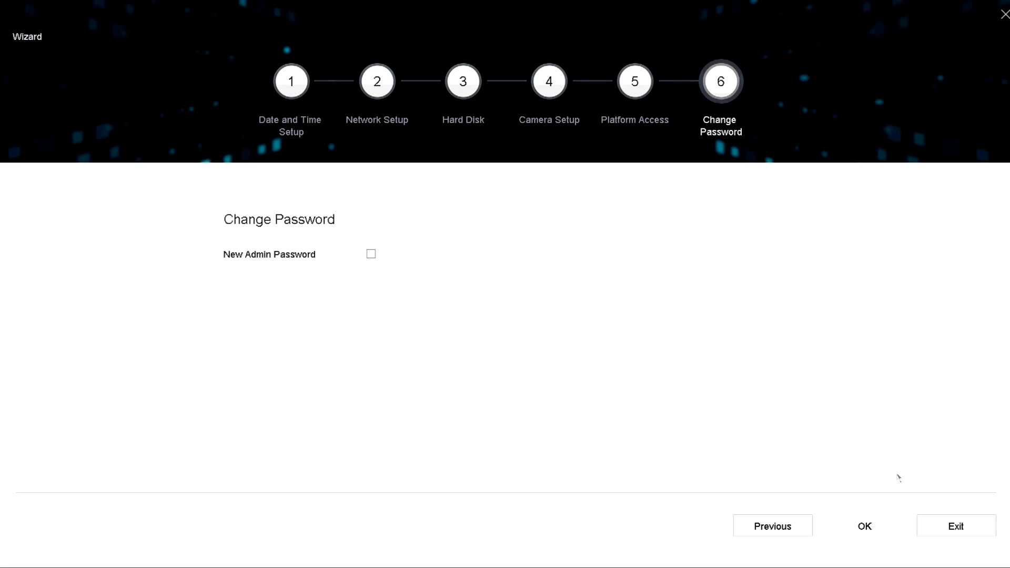
click(922, 529)
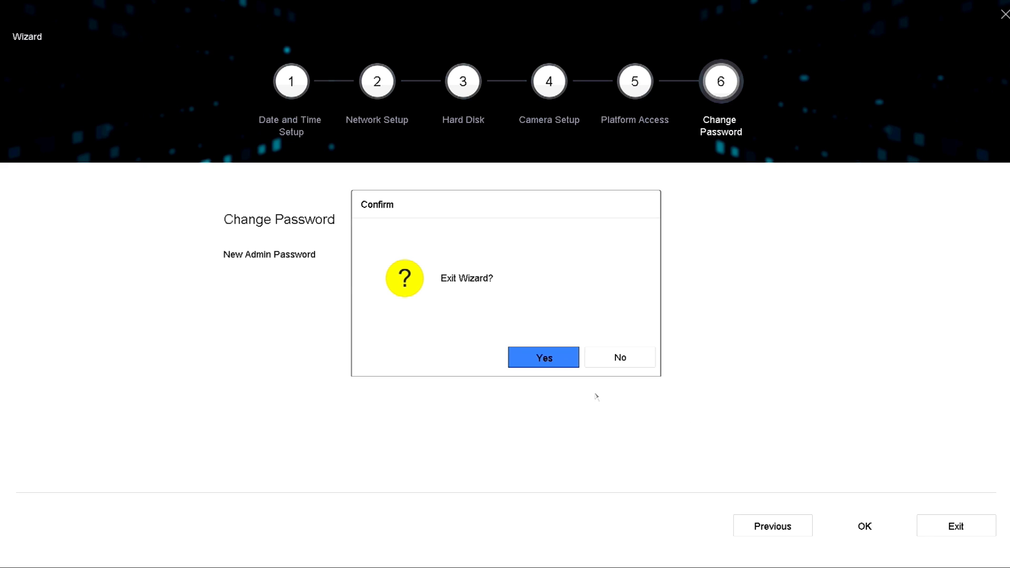
click(547, 353)
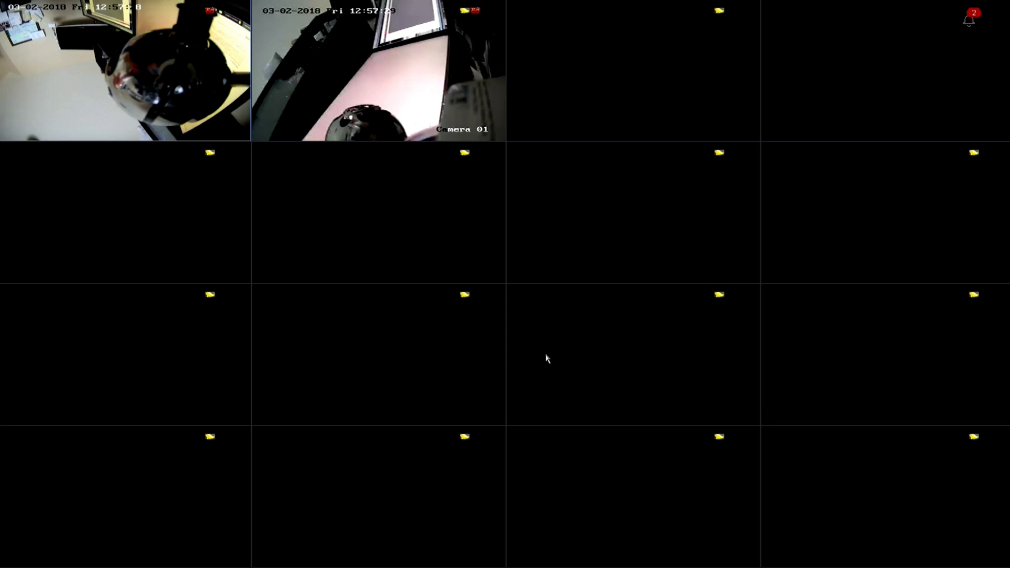
Switch the live view split layout to 2*2 tiles.
mouse_move(447, 268)
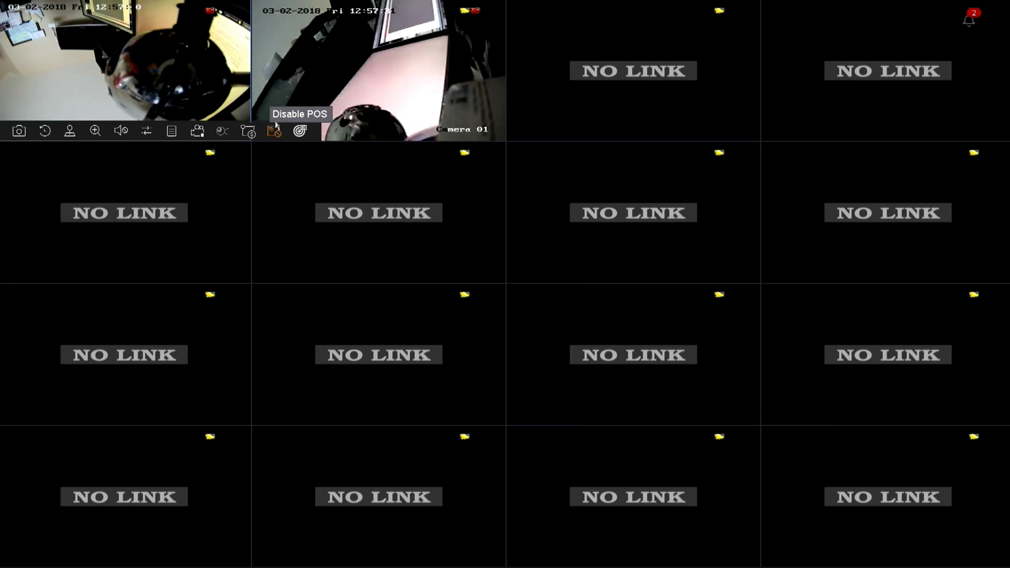
mouse_move(260, 111)
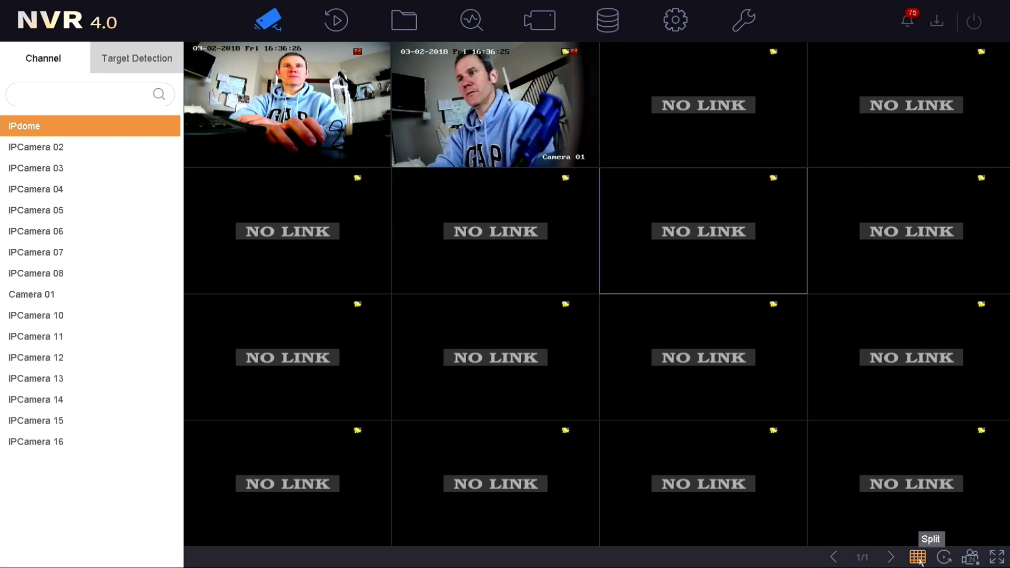
click(917, 558)
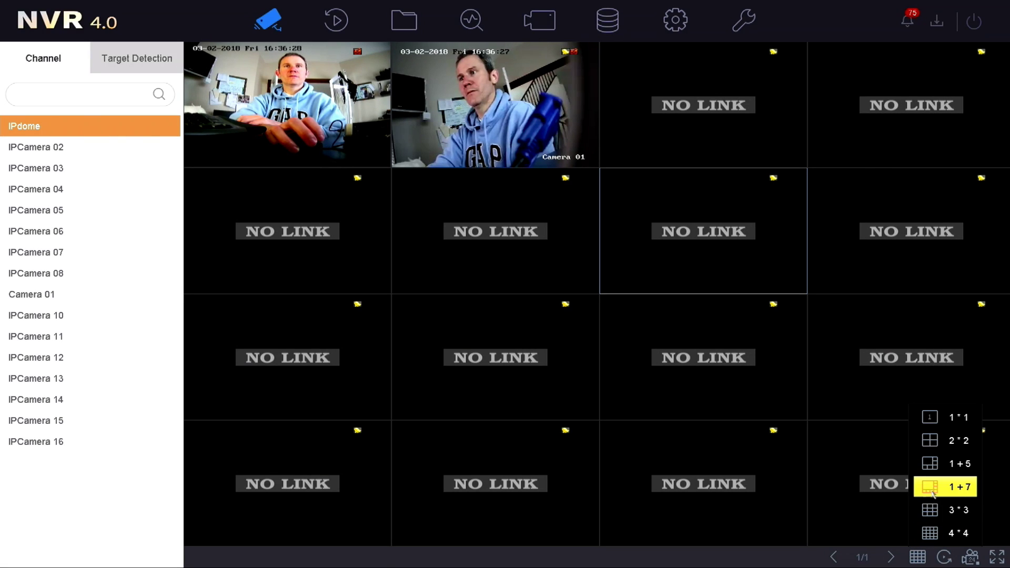
click(931, 441)
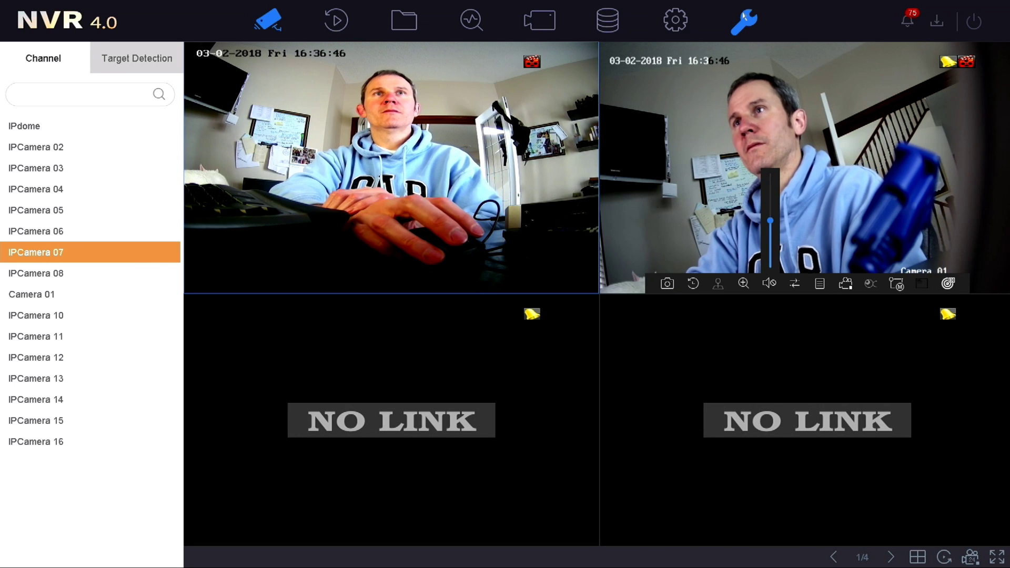
Check the Camera and Record status pages under System Info, then go to Playback.
click(746, 23)
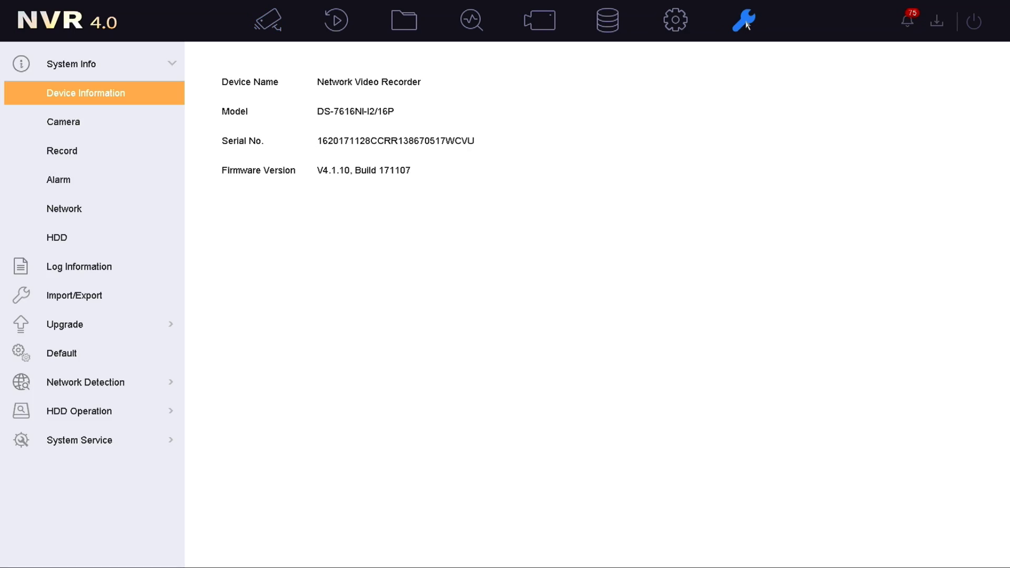
click(63, 121)
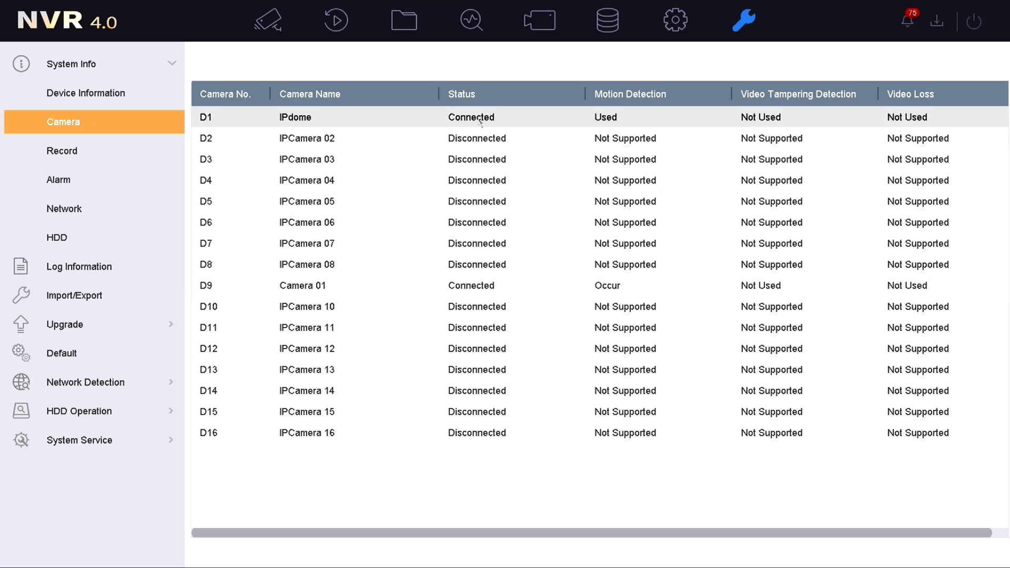
click(63, 149)
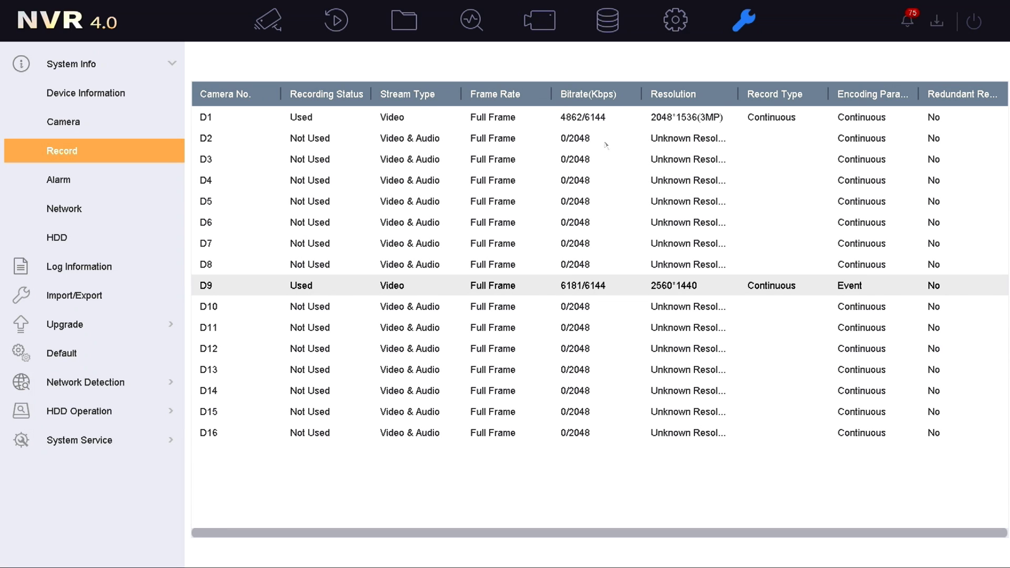
click(336, 20)
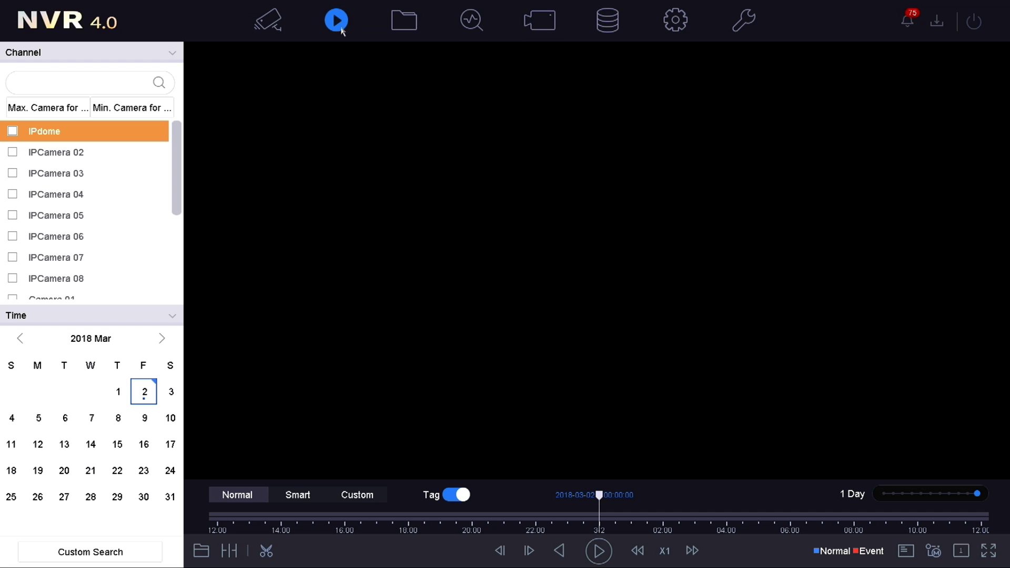
Tick IPdome and Camera 01 in the playback channel list.
click(12, 131)
scroll(105, 210, down, 2)
click(12, 257)
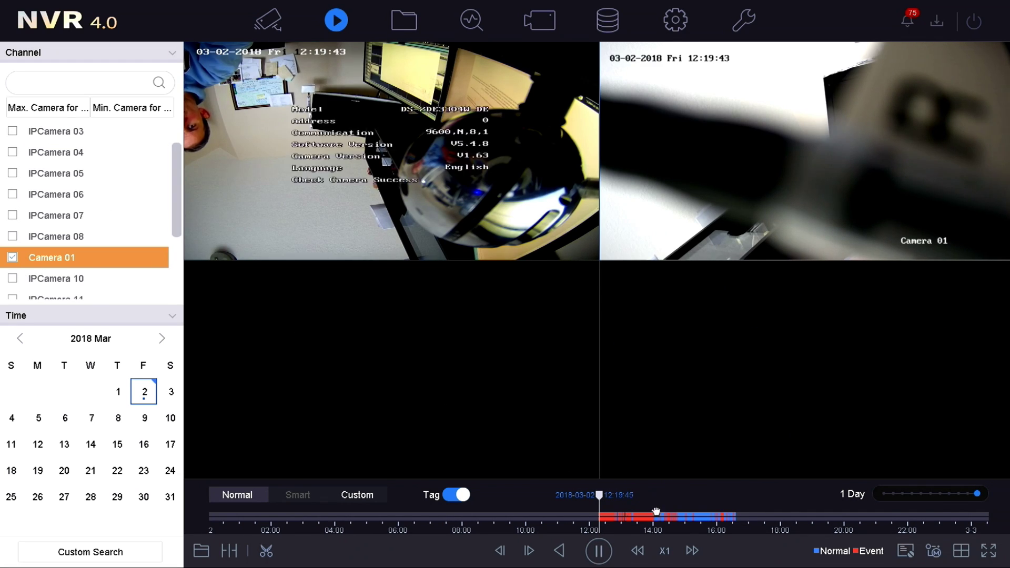
Scrub and pause the 2 March 2018 playback to footage around 16:36, then go to camera management.
drag(658, 504, 521, 501)
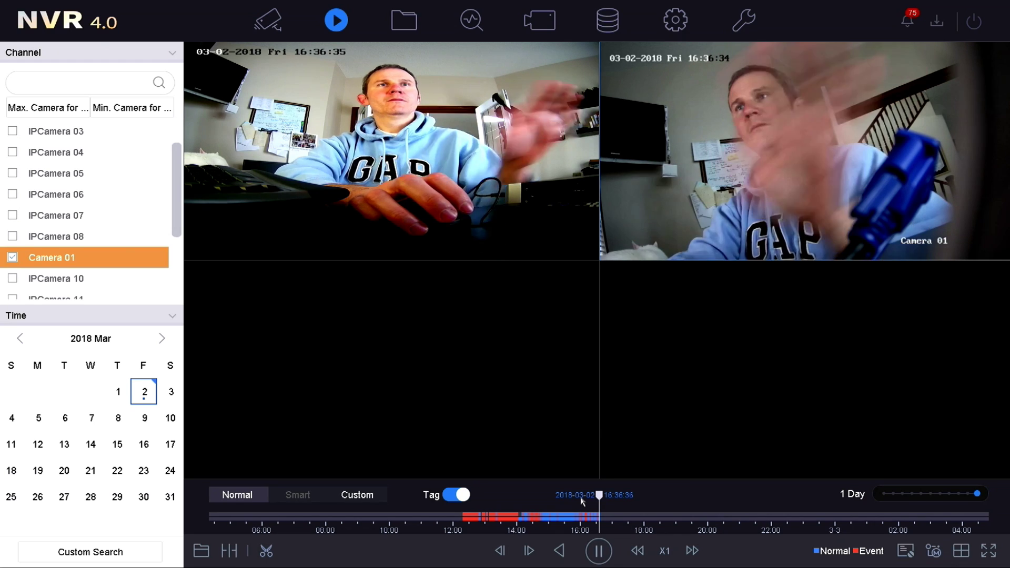
click(599, 551)
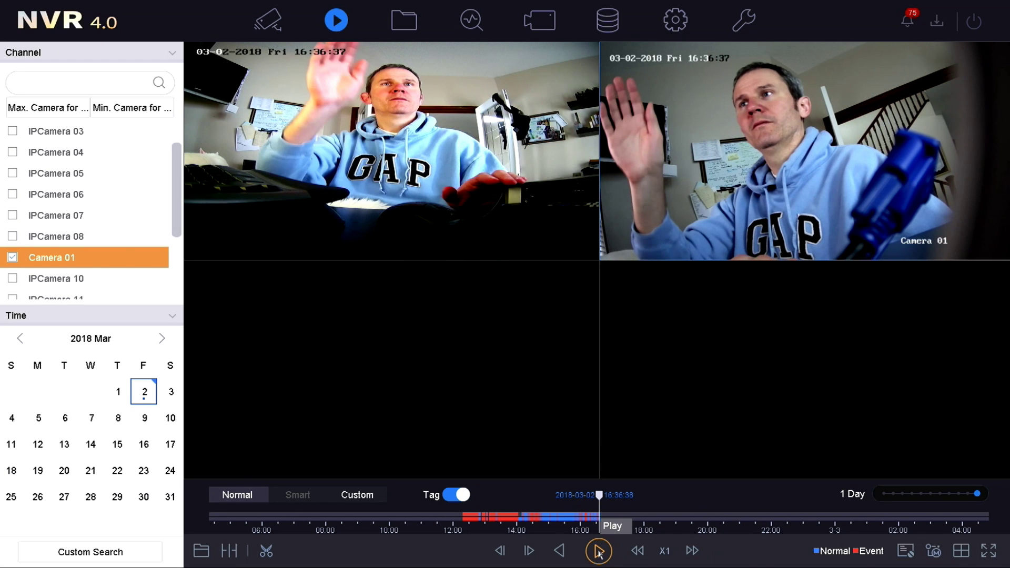
click(579, 516)
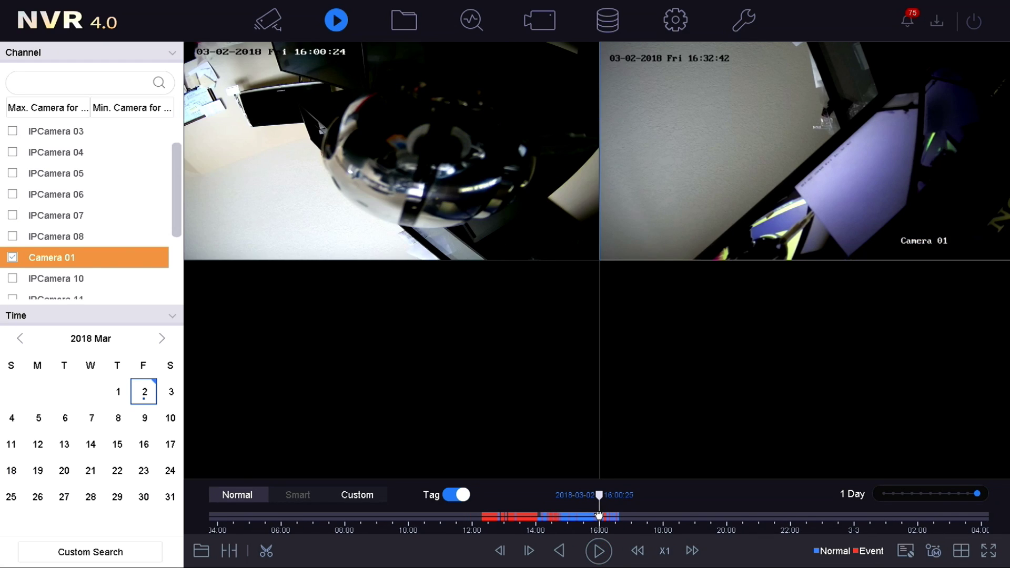
drag(600, 516, 586, 516)
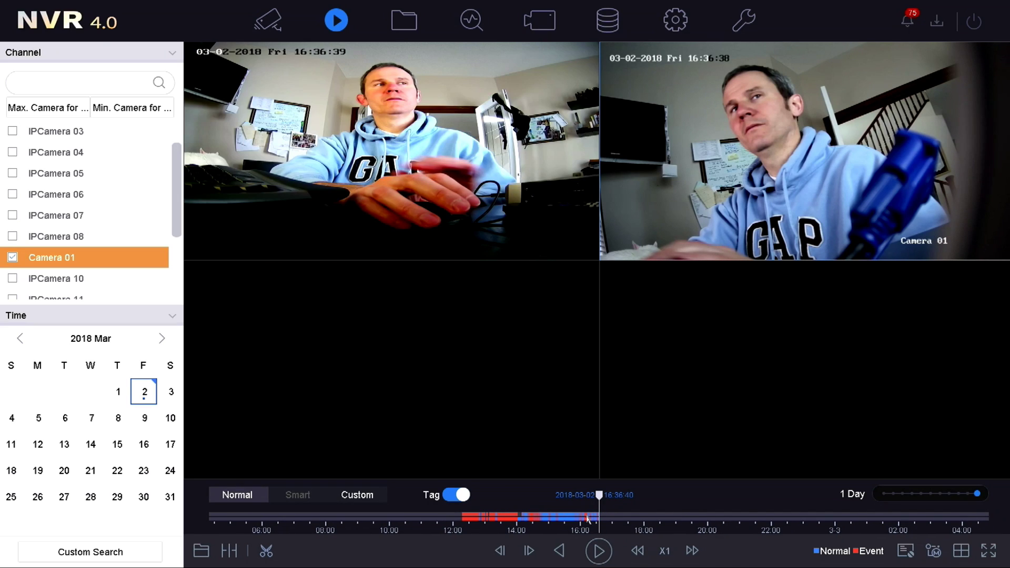
mouse_move(597, 519)
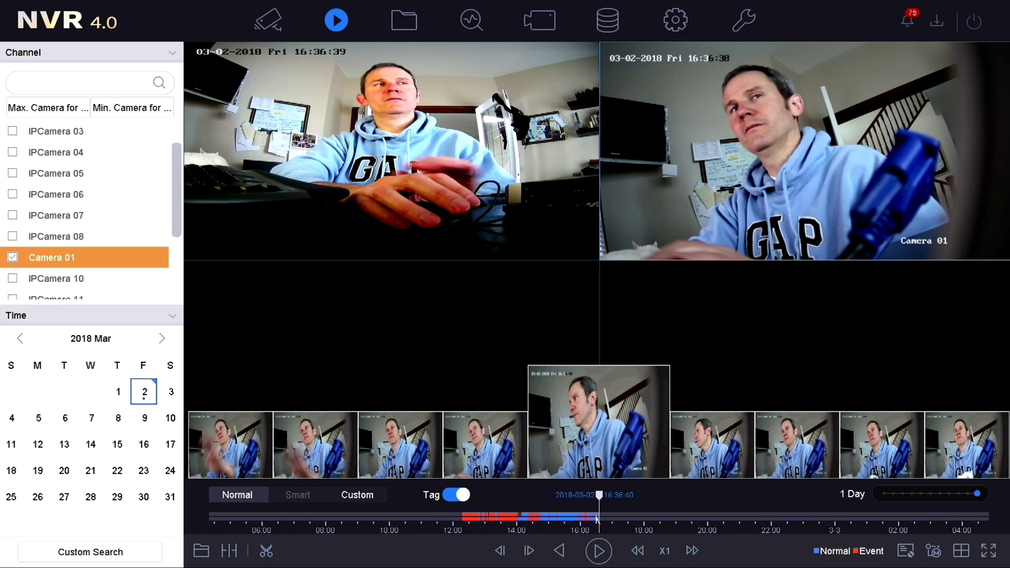
click(545, 29)
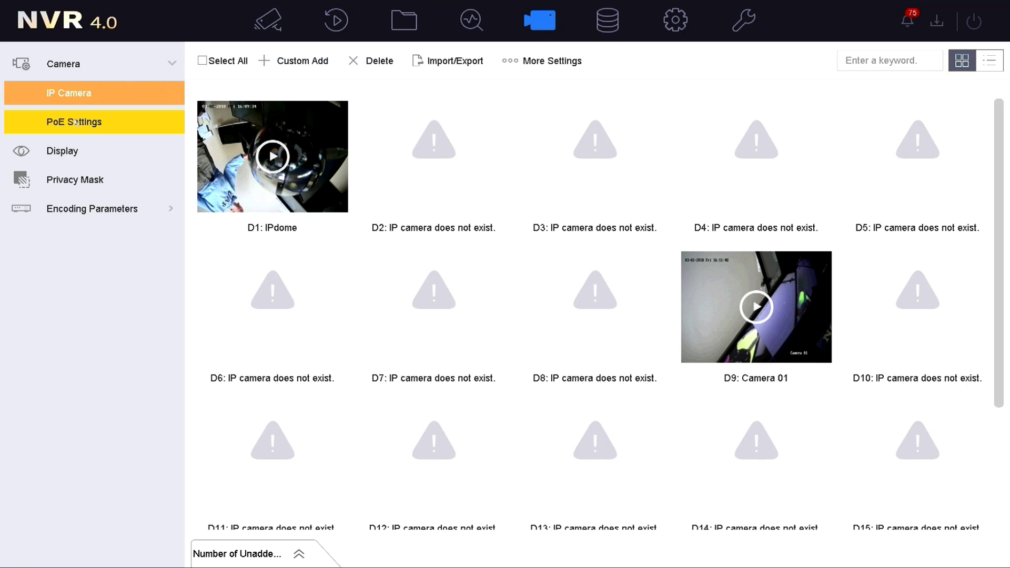
Show PoE Settings: D1 at 3.4W and D9 at 2.9W, 6.4W total.
click(74, 123)
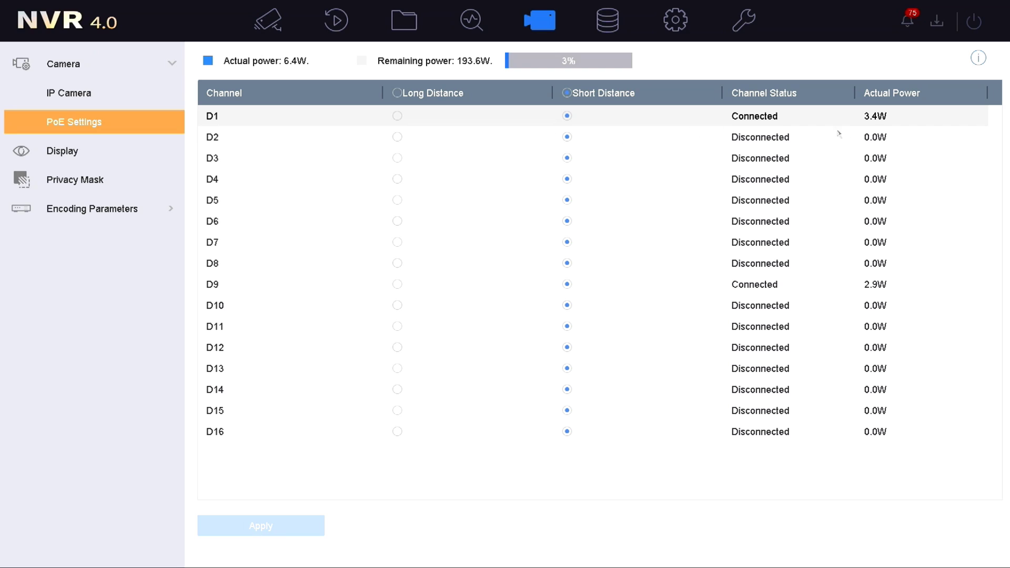